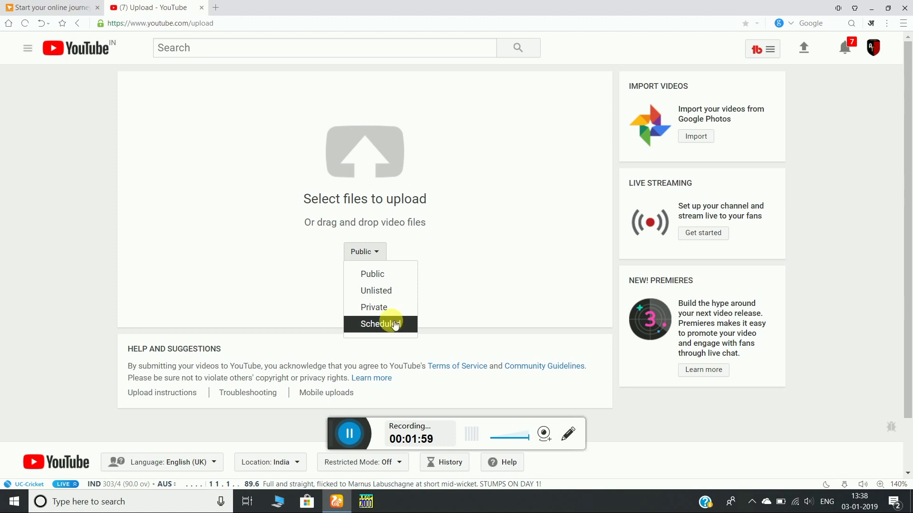
# Step: Set the upload's privacy to Unlisted and upload the video file Earn Money Online from New folder (5)
pyautogui.click(380, 297)
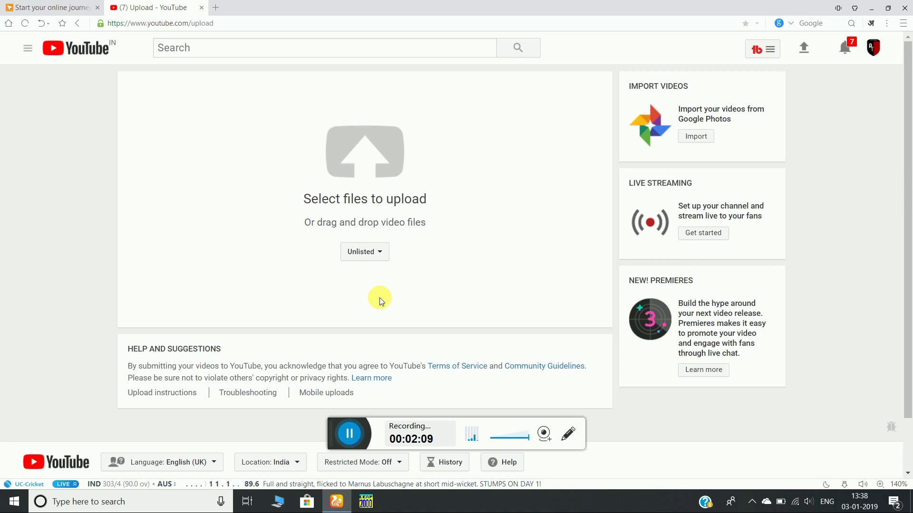
pyautogui.click(353, 164)
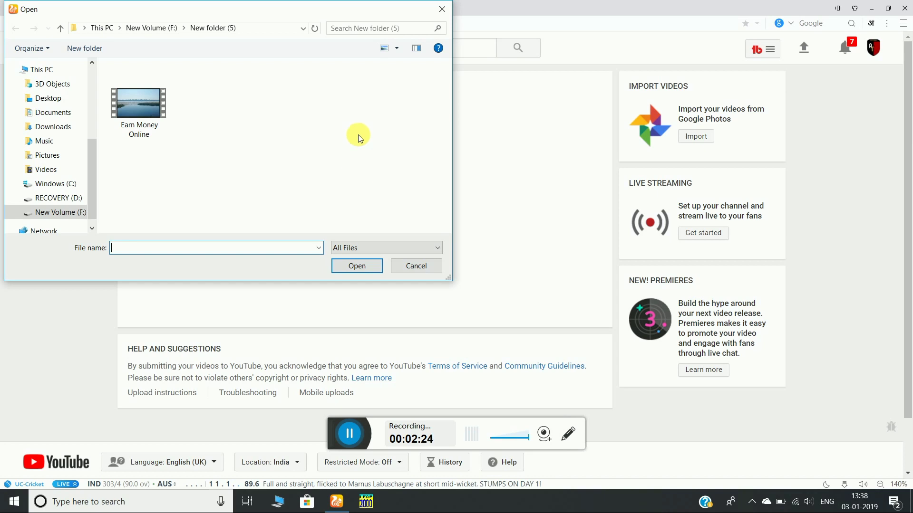
pyautogui.click(447, 10)
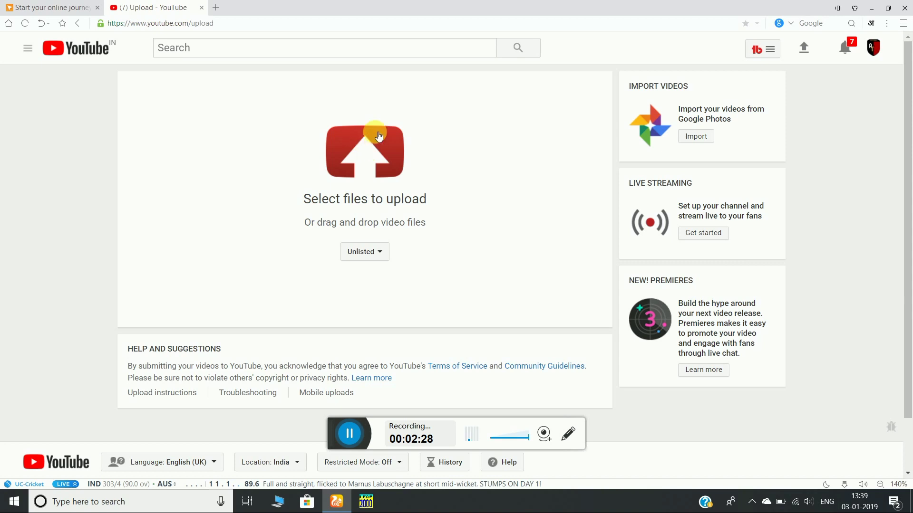
pyautogui.click(380, 145)
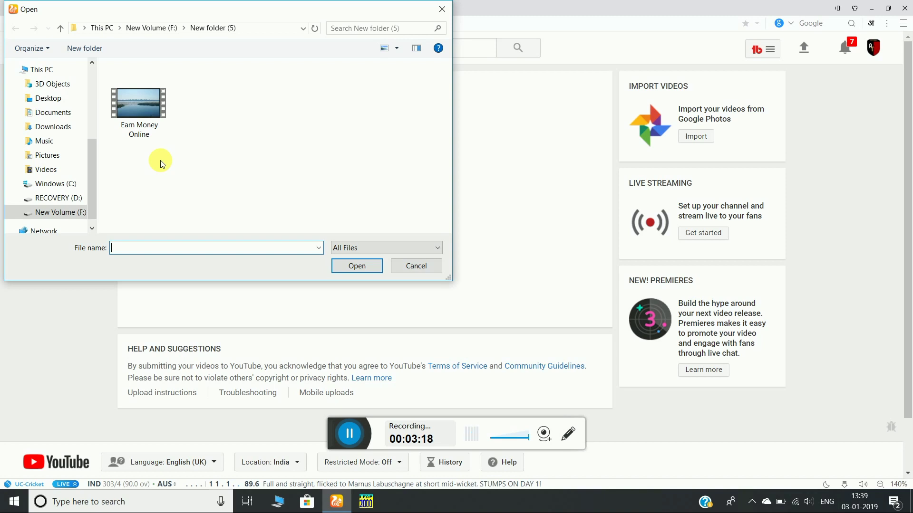
pyautogui.doubleClick(141, 131)
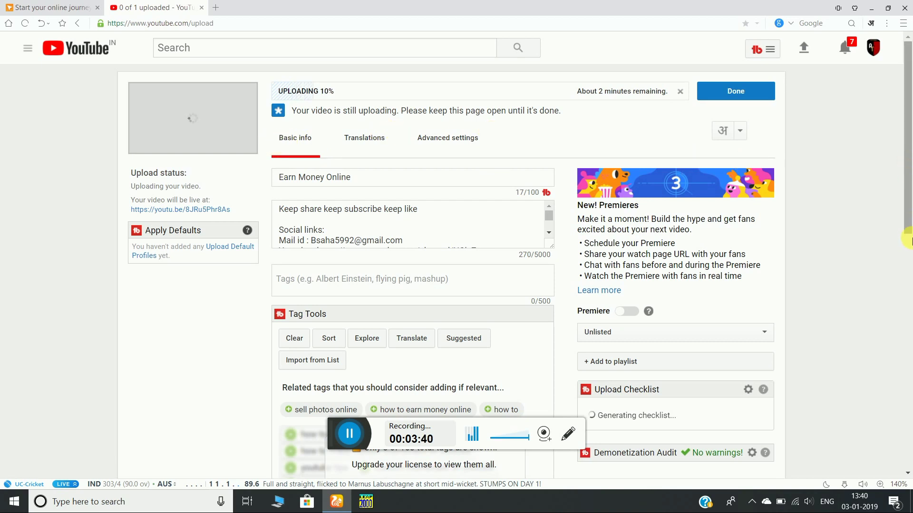
# Step: Look over the basic info and translation settings of the uploading video
pyautogui.moveTo(906, 164)
pyautogui.mouseDown()
pyautogui.moveTo(909, 304)
pyautogui.moveTo(908, 161)
pyautogui.mouseUp()
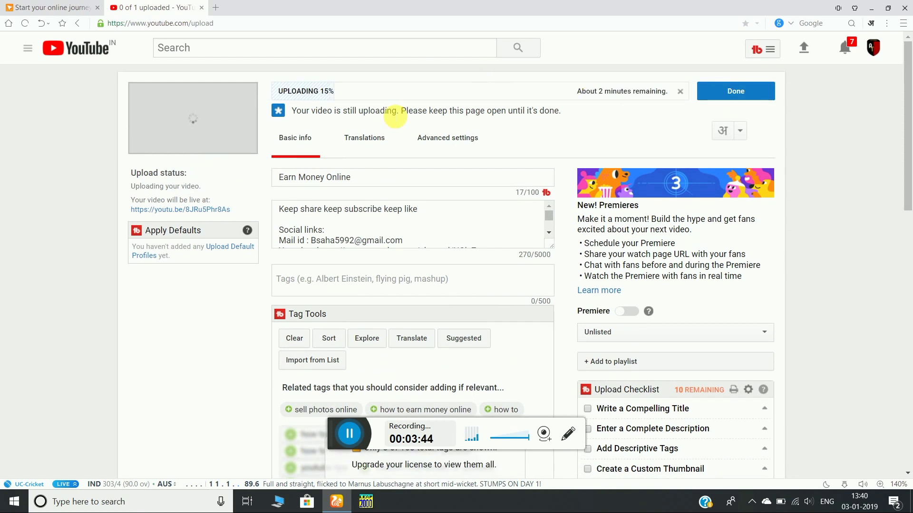
pyautogui.click(379, 135)
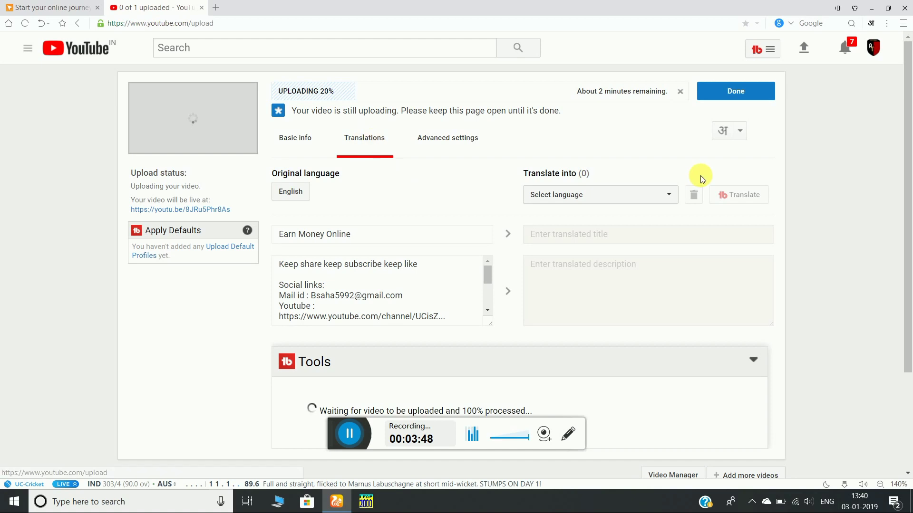
pyautogui.moveTo(909, 176)
pyautogui.mouseDown()
pyautogui.moveTo(908, 184)
pyautogui.moveTo(908, 158)
pyautogui.mouseUp()
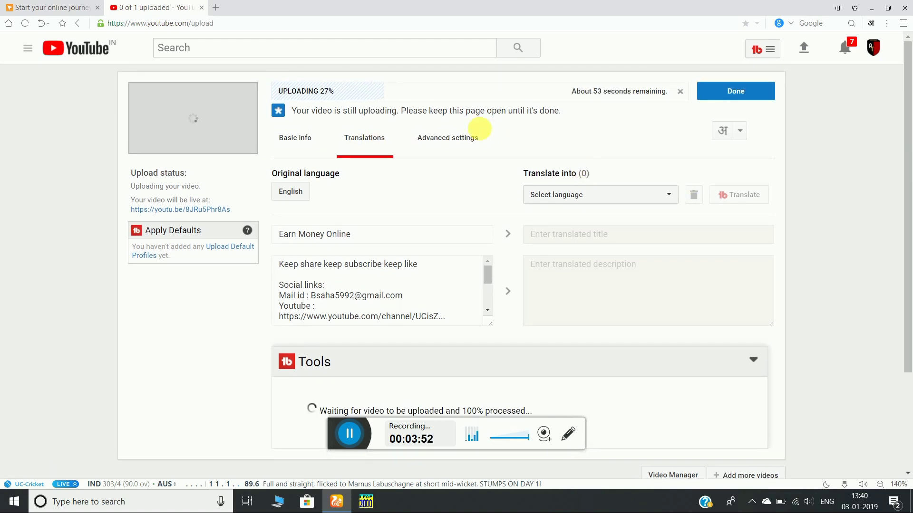
# Step: Open the video's advanced settings and examine the available categories and video languages
pyautogui.click(474, 137)
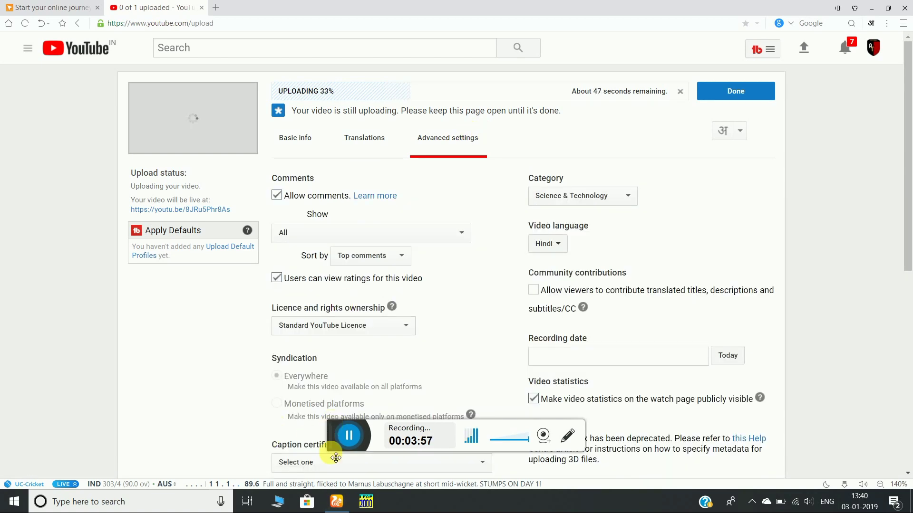
pyautogui.moveTo(331, 433); pyautogui.dragTo(333, 501)
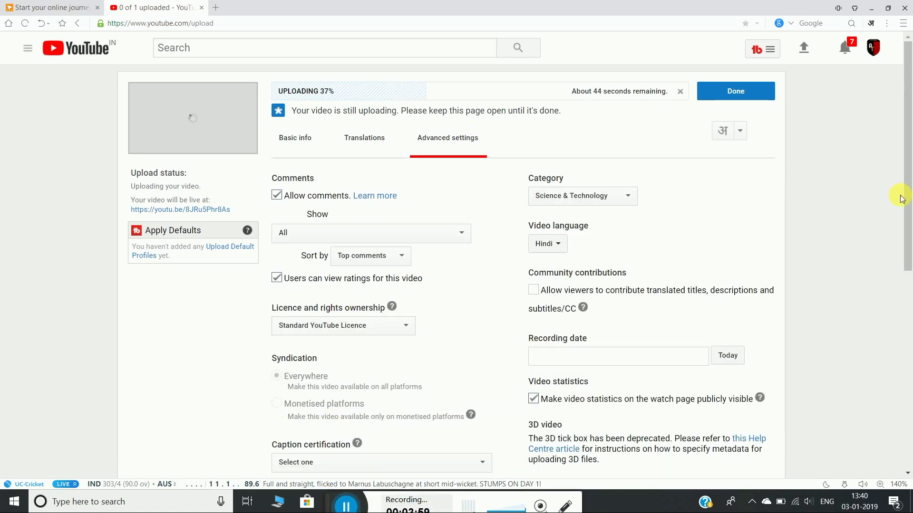
pyautogui.click(623, 197)
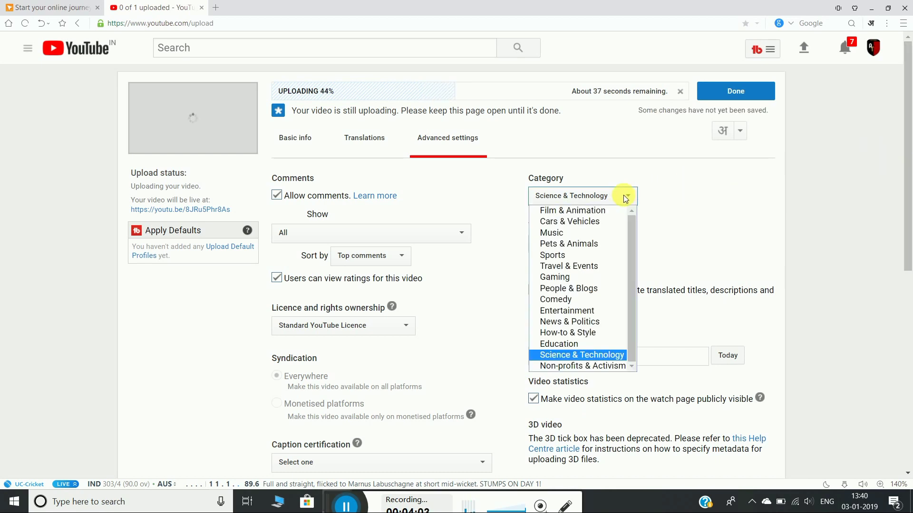
pyautogui.click(624, 198)
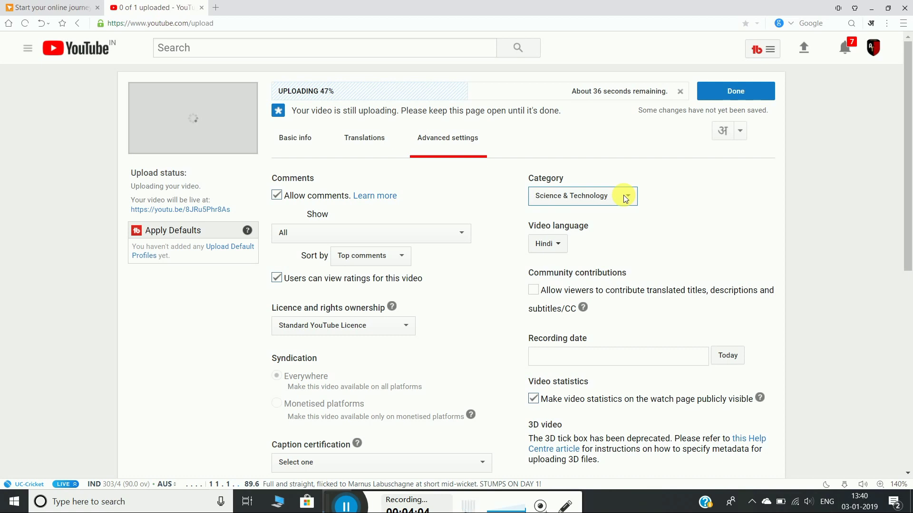
pyautogui.click(623, 198)
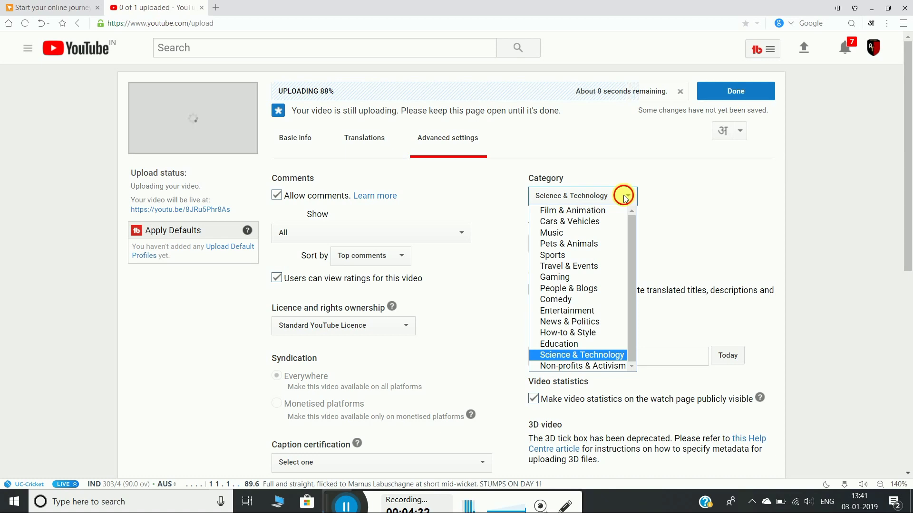
pyautogui.click(625, 198)
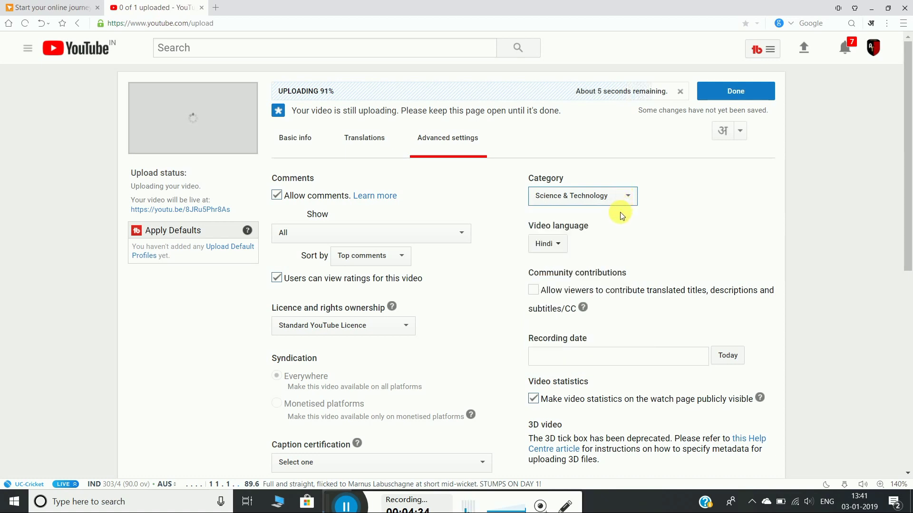
pyautogui.click(557, 244)
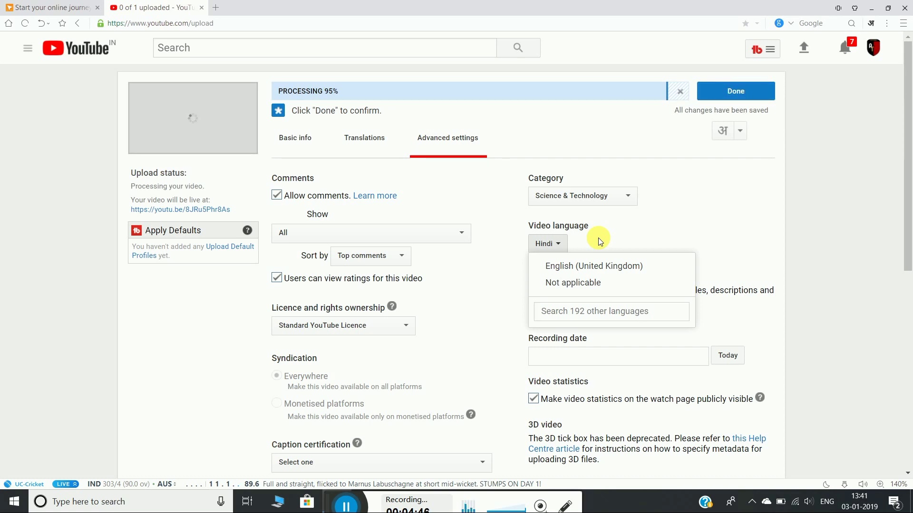
pyautogui.click(558, 244)
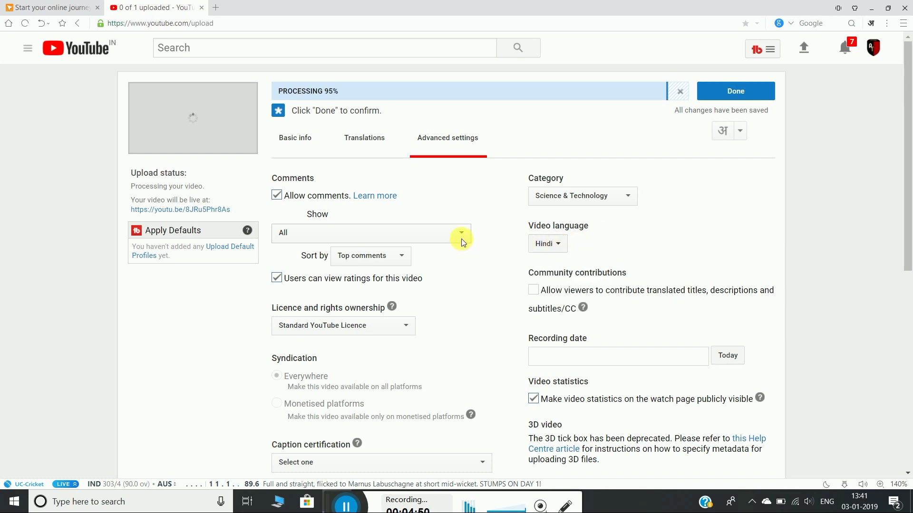
# Step: Disable comments on the video and allow them again
pyautogui.doubleClick(295, 196)
pyautogui.click(278, 197)
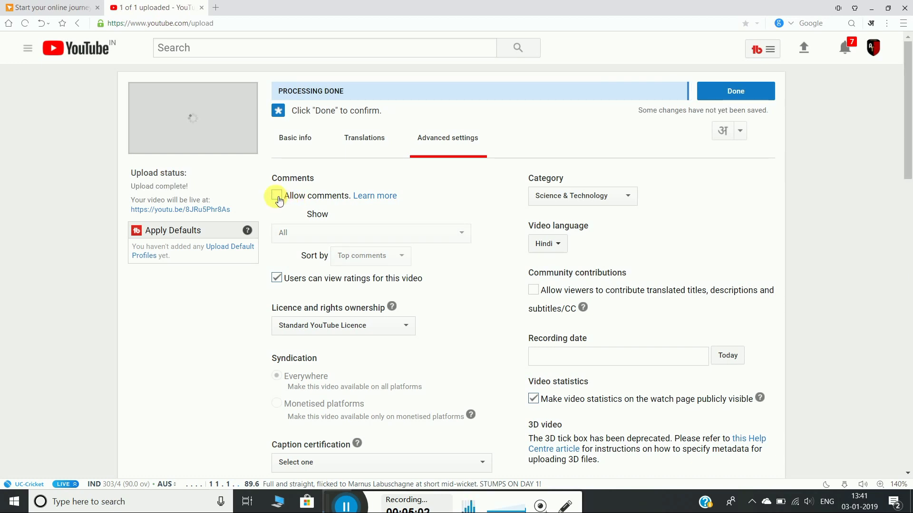
pyautogui.click(278, 198)
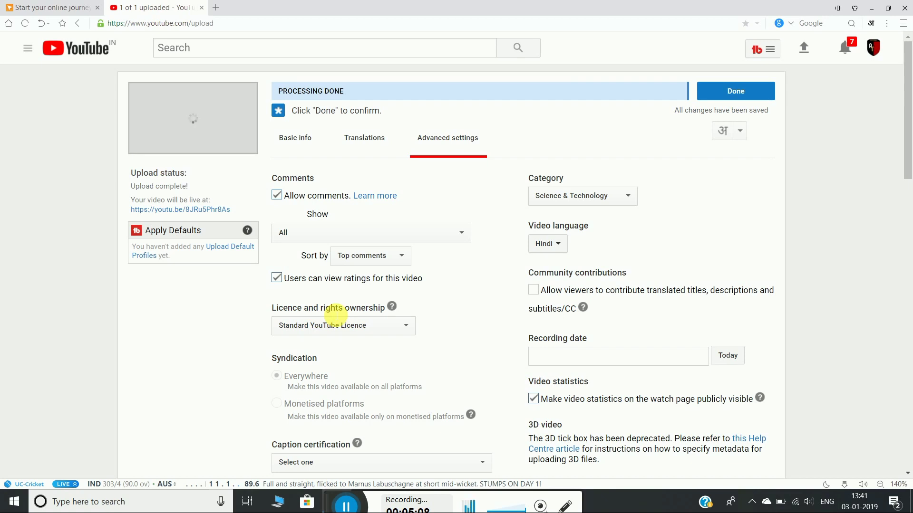
# Step: Choose Standard YouTube Licence for the video and set its recording date to today, 3 January 2019
pyautogui.click(400, 326)
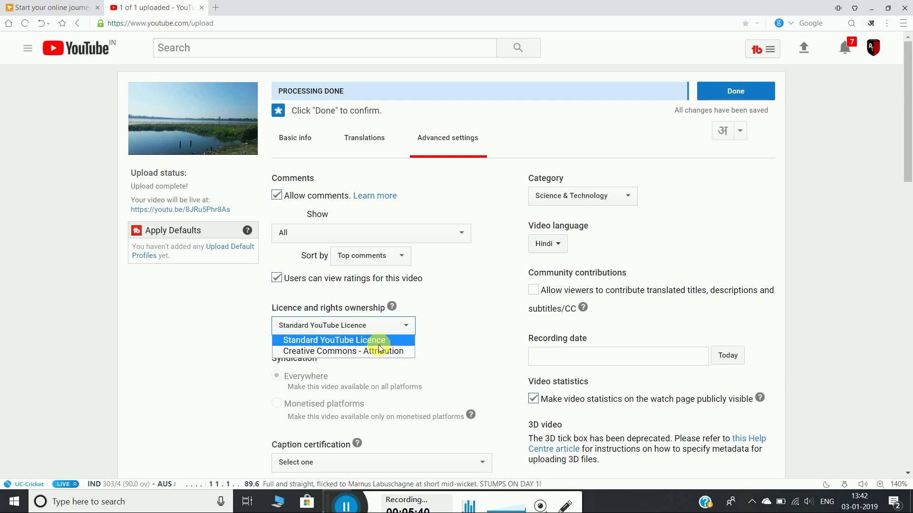
pyautogui.click(381, 340)
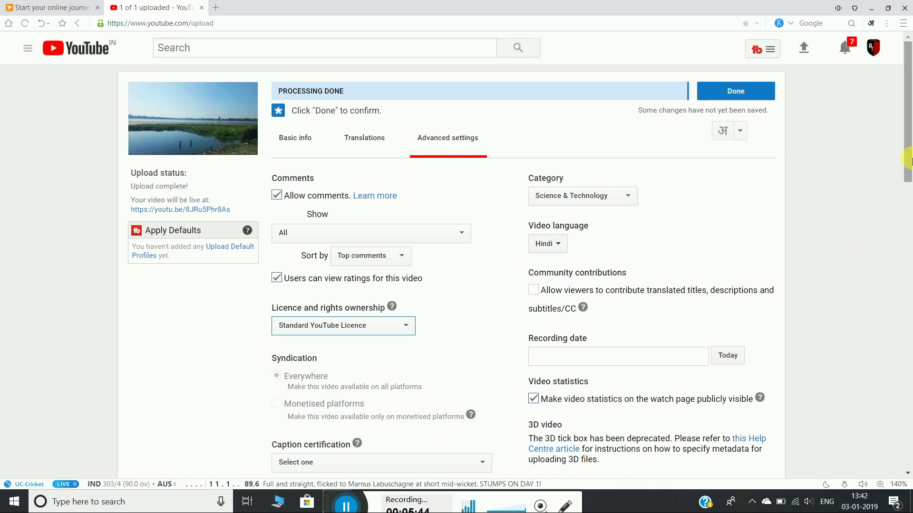
pyautogui.scroll(-3, 907, 160)
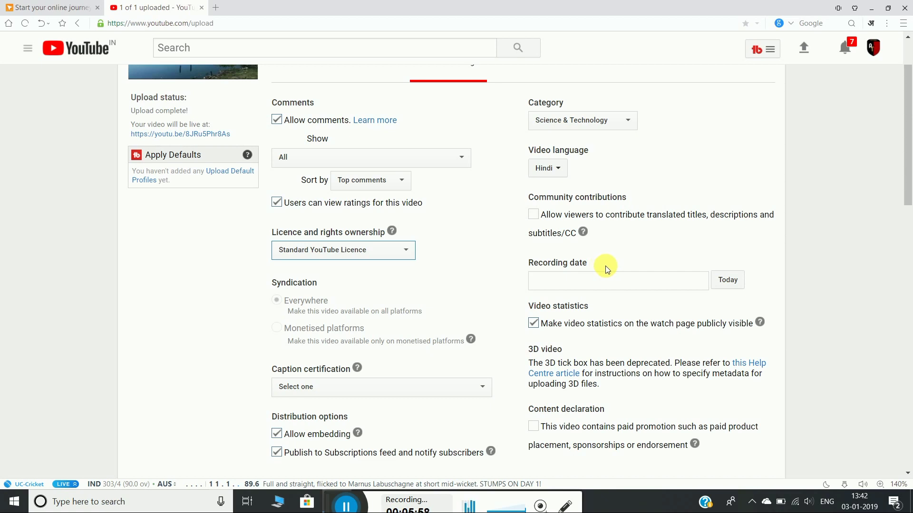
pyautogui.click(726, 279)
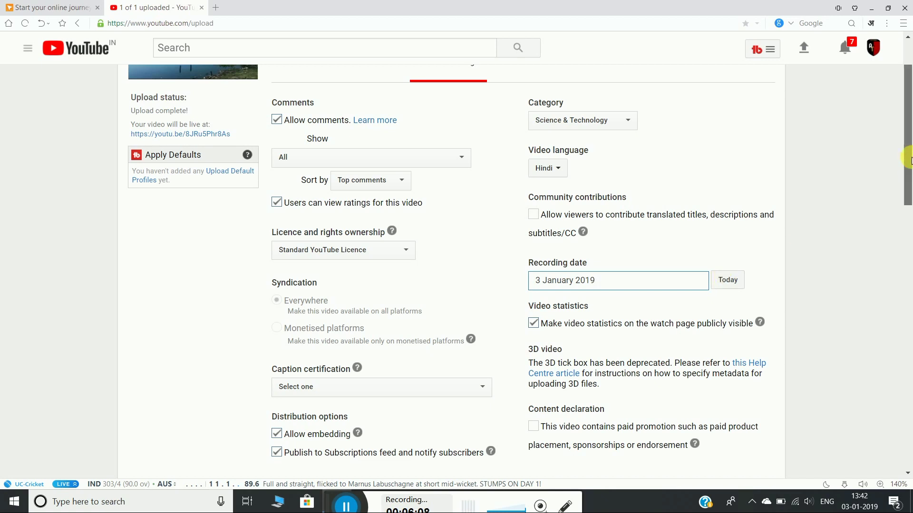
# Step: Examine the caption certification choices in the video's advanced settings
pyautogui.moveTo(908, 163); pyautogui.dragTo(908, 186)
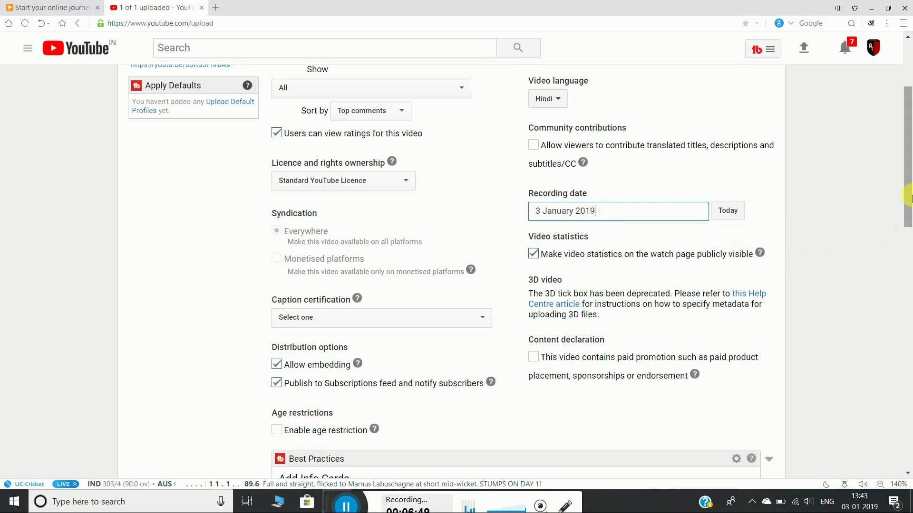
pyautogui.moveTo(908, 205); pyautogui.dragTo(909, 247)
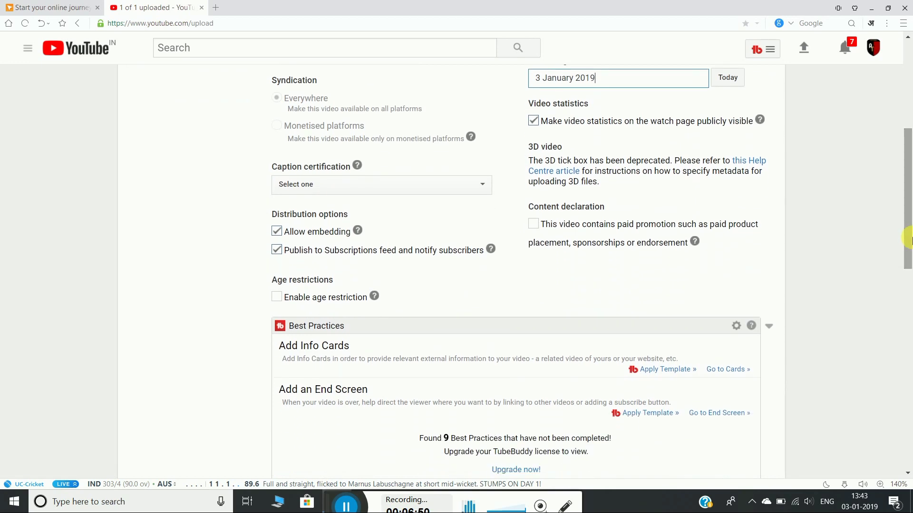
pyautogui.click(350, 184)
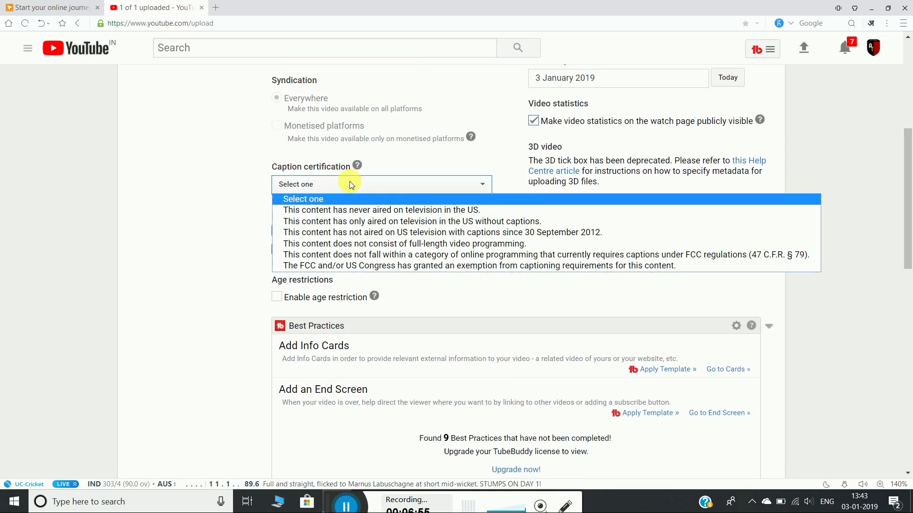
pyautogui.click(349, 184)
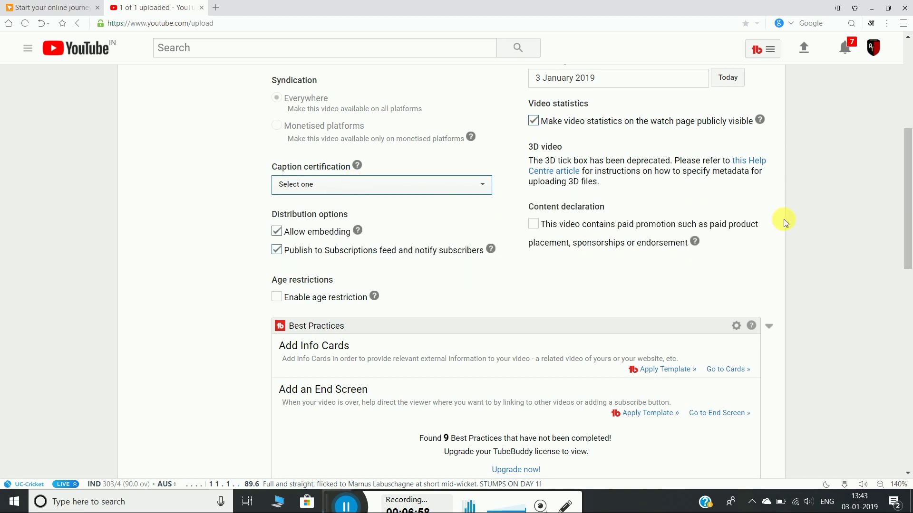
# Step: Examine TubeBuddy's best practices, pre-publish tools and main menu of extension features
pyautogui.moveTo(908, 249); pyautogui.dragTo(908, 334)
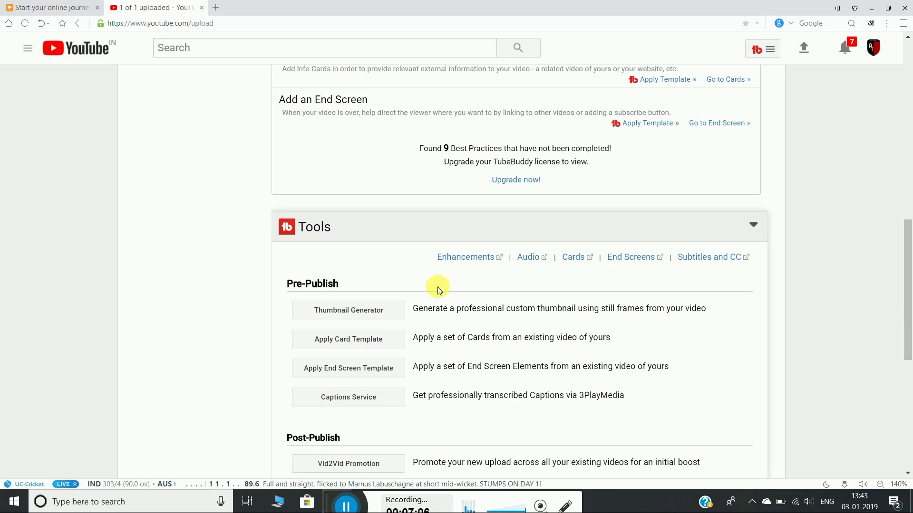
pyautogui.moveTo(909, 286); pyautogui.dragTo(898, 255)
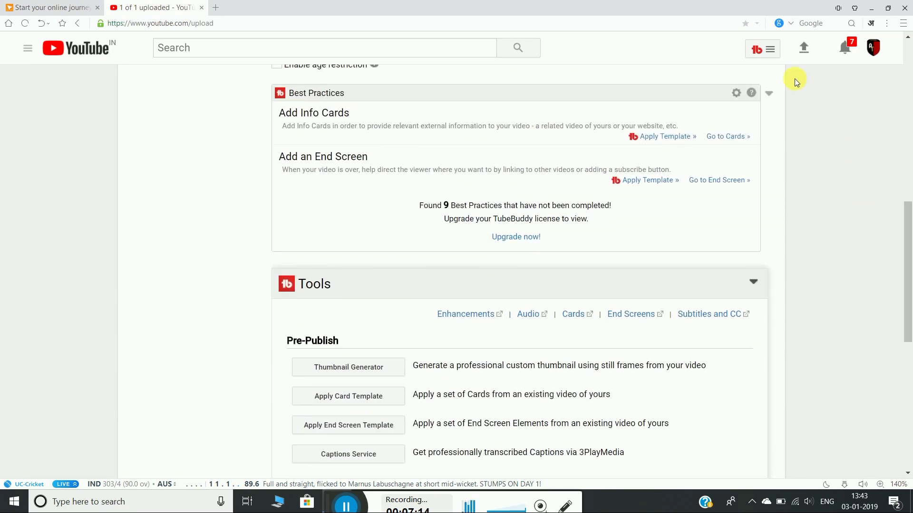
pyautogui.click(771, 50)
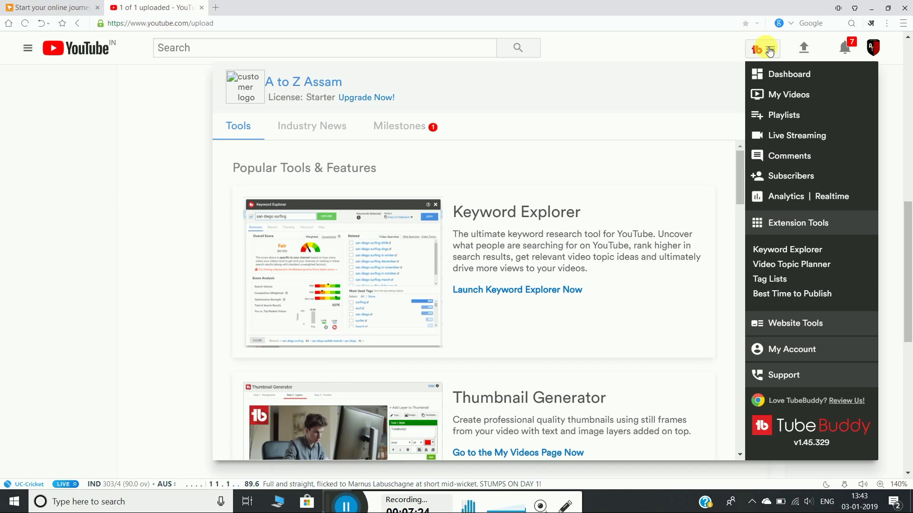
pyautogui.click(770, 51)
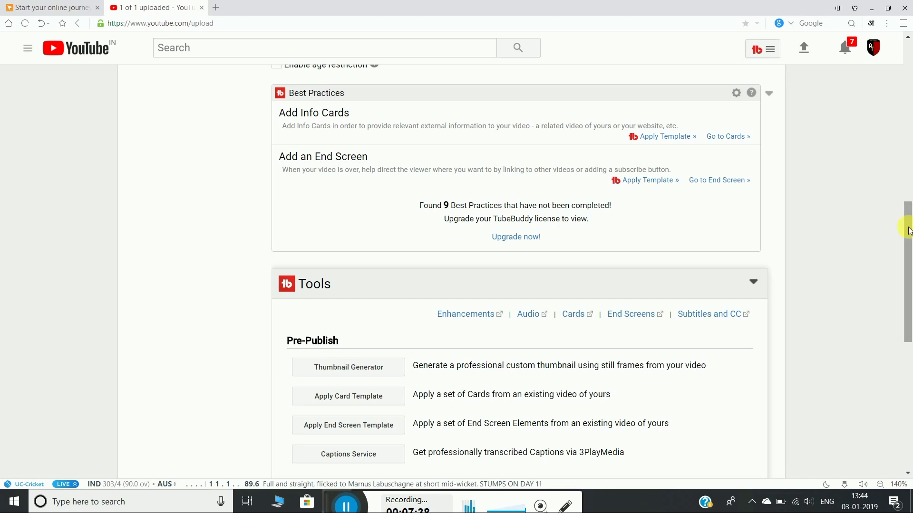
# Step: Return from the advanced settings to the video's basic info and examine its title
pyautogui.scroll(4, 906, 204)
pyautogui.scroll(2, 908, 153)
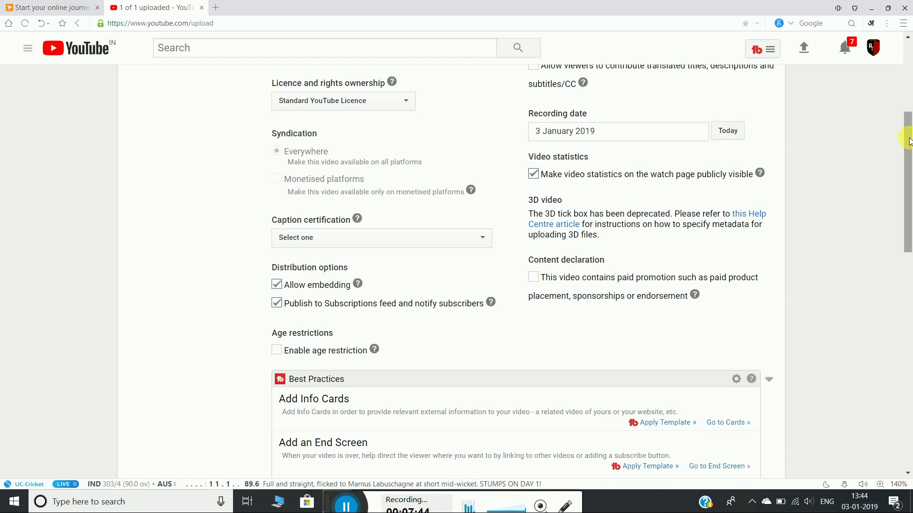
pyautogui.moveTo(909, 142); pyautogui.dragTo(909, 63)
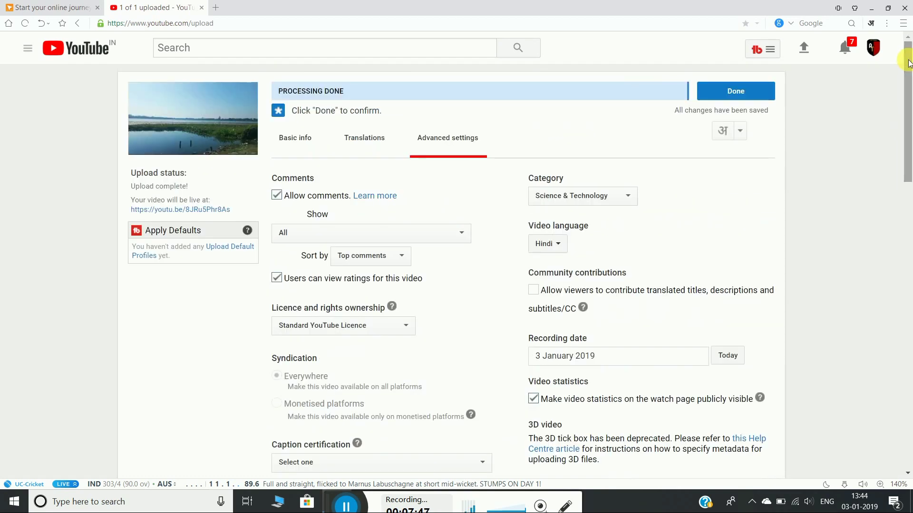
pyautogui.click(298, 142)
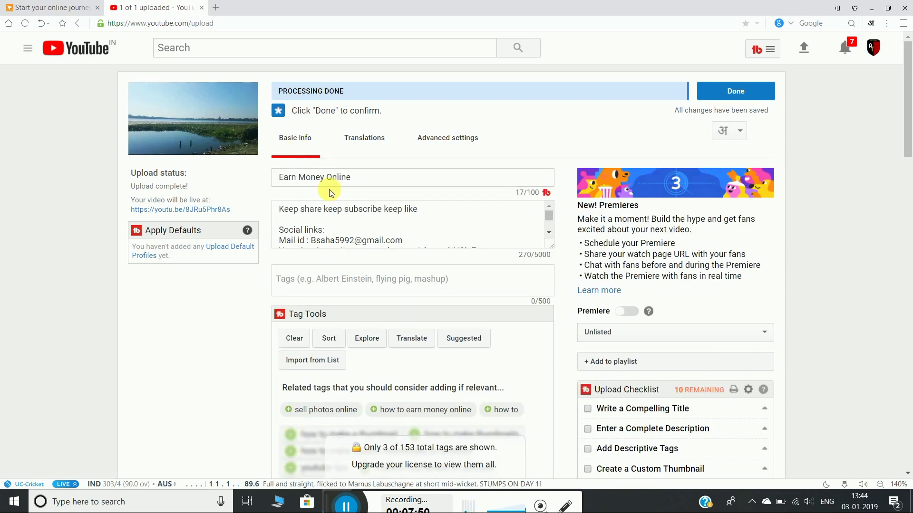
pyautogui.click(360, 183)
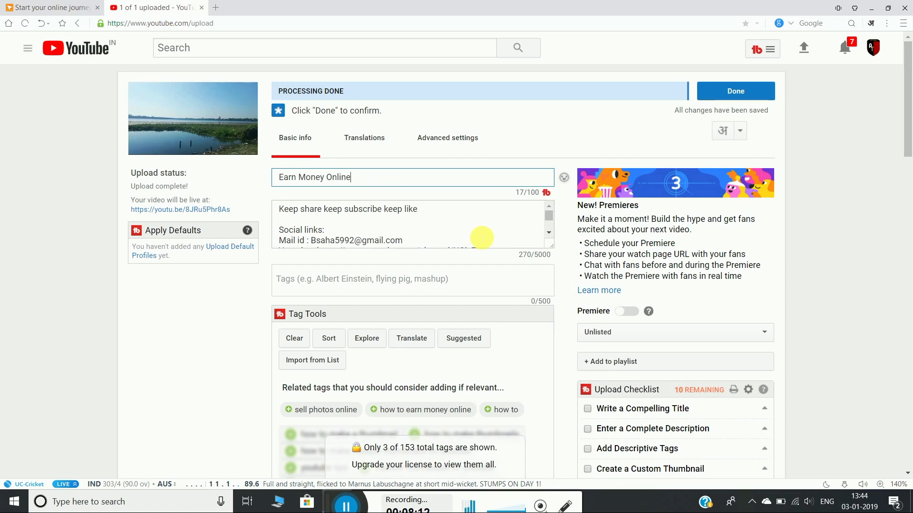
# Step: Enlarge the description box to read its full text, shrink it again and examine the tags field
pyautogui.click(549, 218)
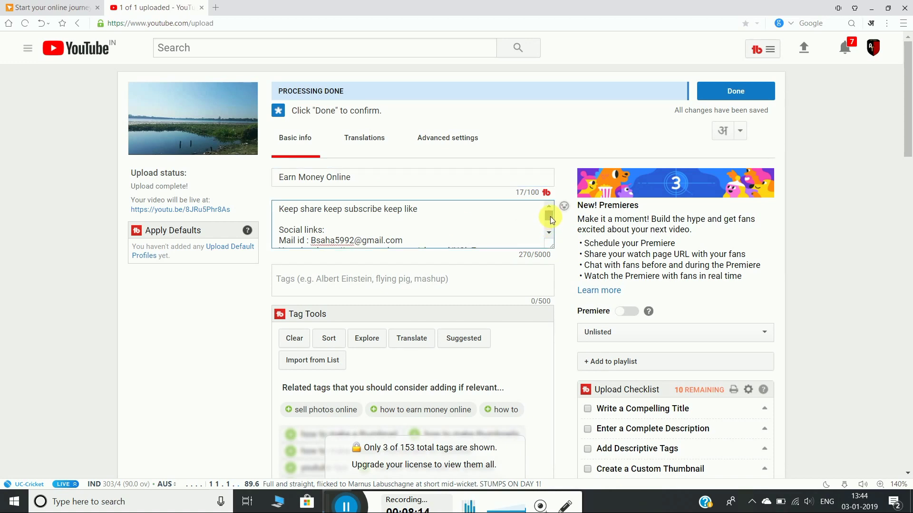
pyautogui.moveTo(549, 244); pyautogui.dragTo(553, 401)
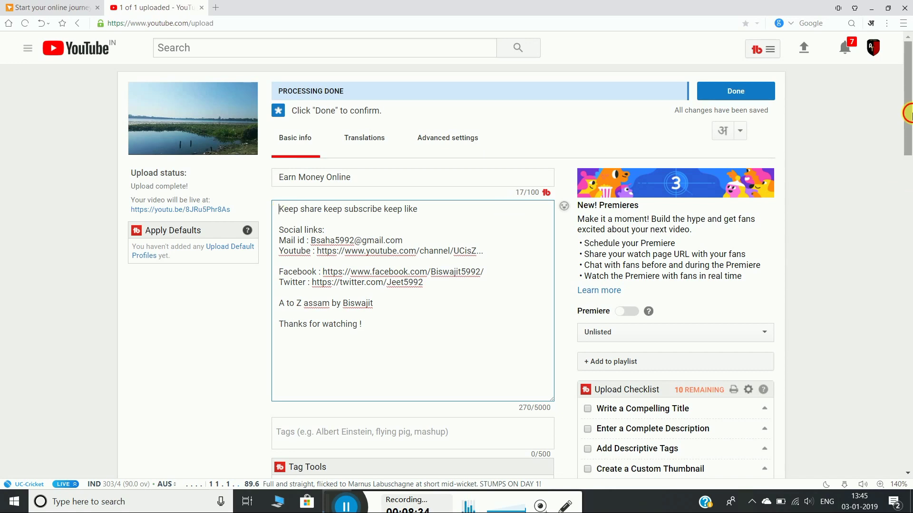
pyautogui.moveTo(908, 118); pyautogui.dragTo(908, 168)
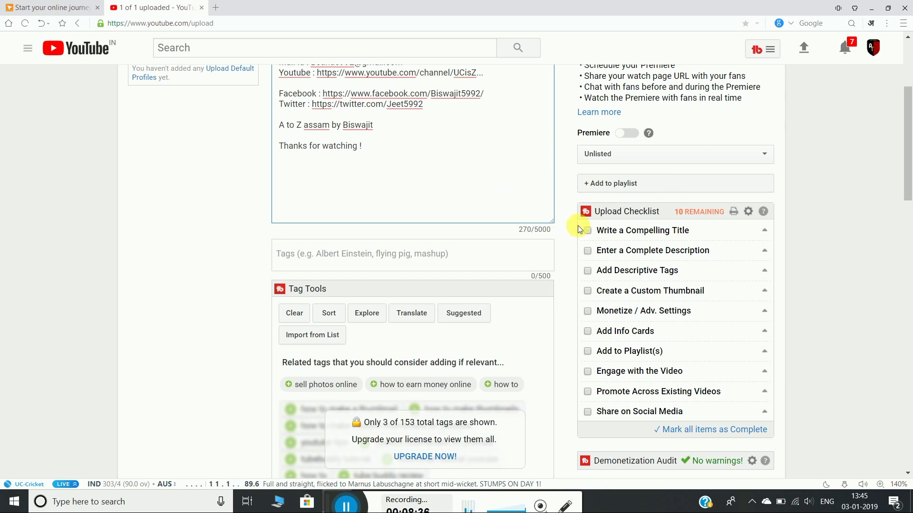
pyautogui.moveTo(551, 220); pyautogui.dragTo(536, 97)
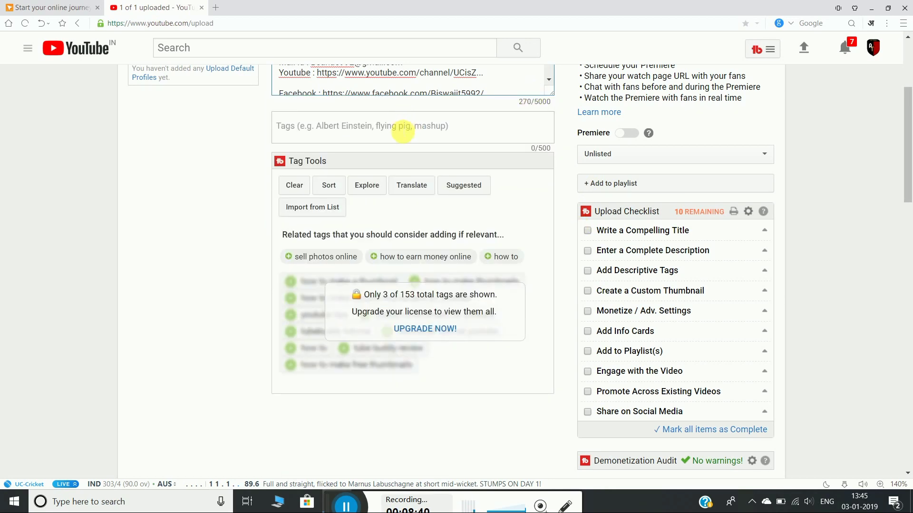
pyautogui.click(402, 129)
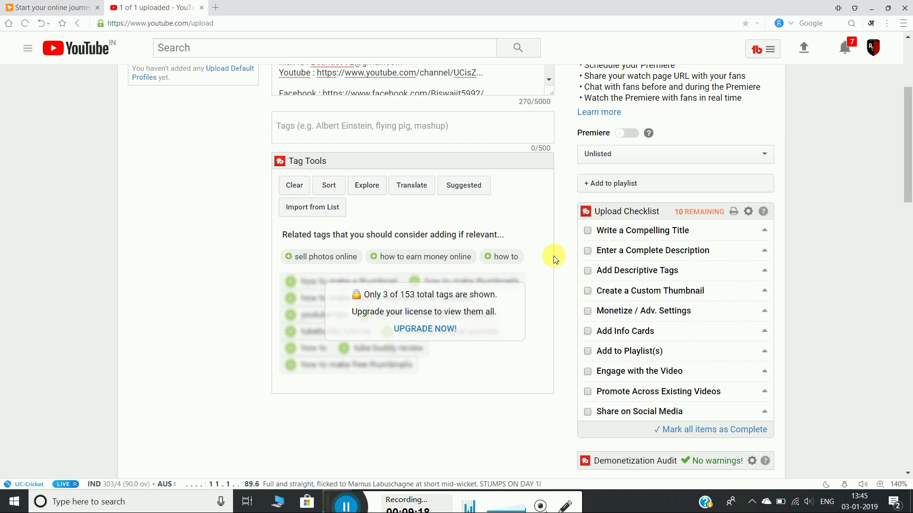
# Step: Examine the video thumbnail choices and the file selection for a customised thumbnail, closing it without choosing a file
pyautogui.moveTo(908, 190); pyautogui.dragTo(909, 283)
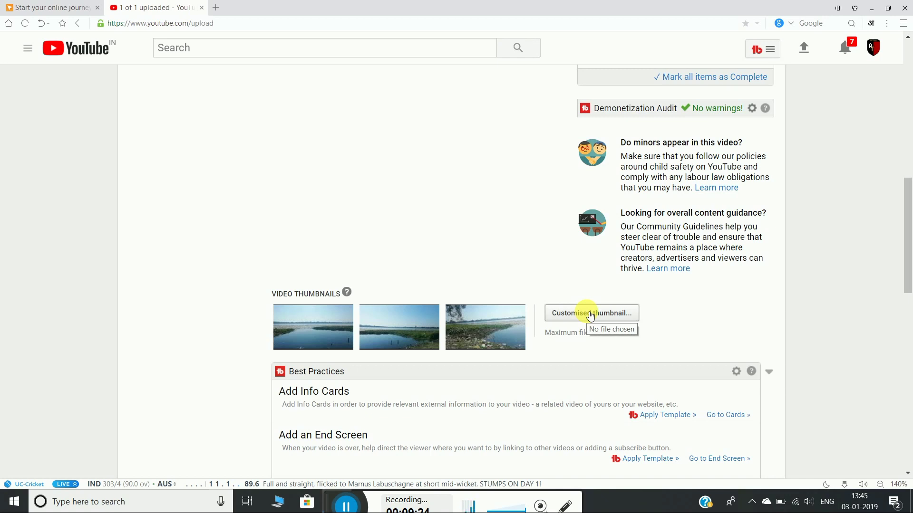
pyautogui.moveTo(388, 331)
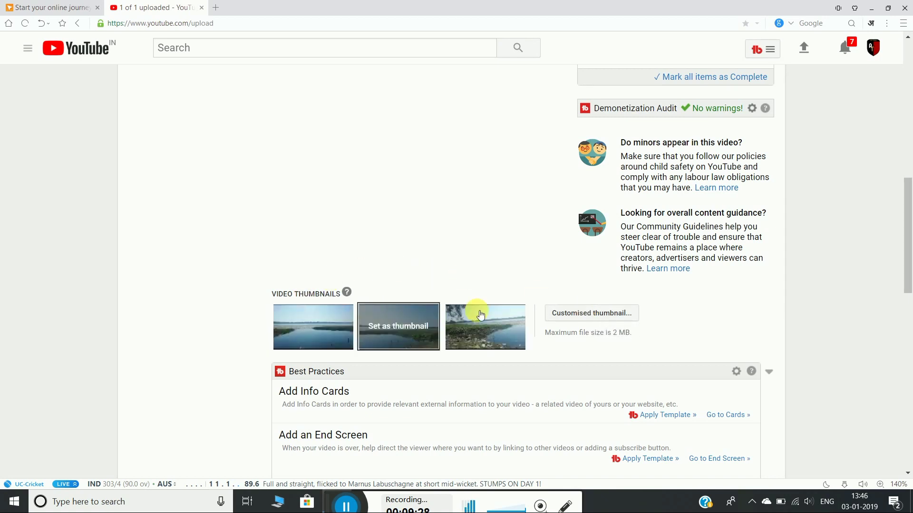
pyautogui.click(604, 314)
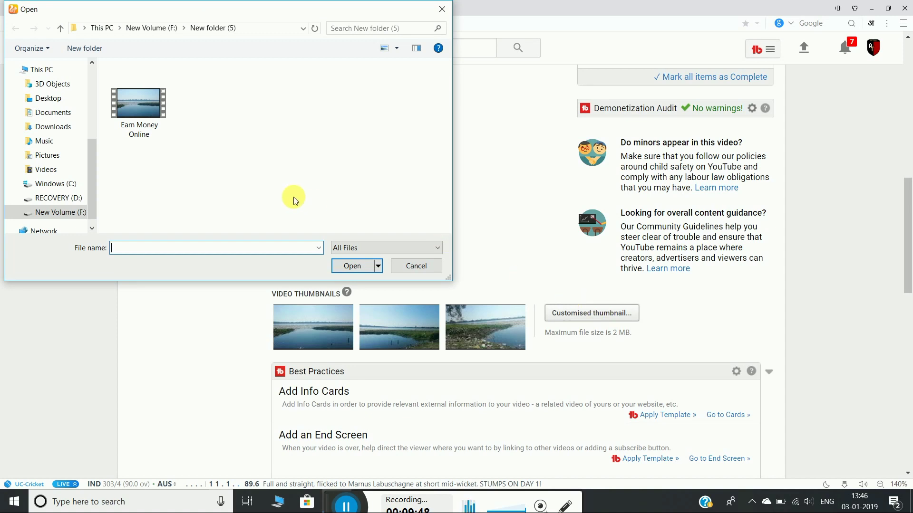
pyautogui.click(442, 9)
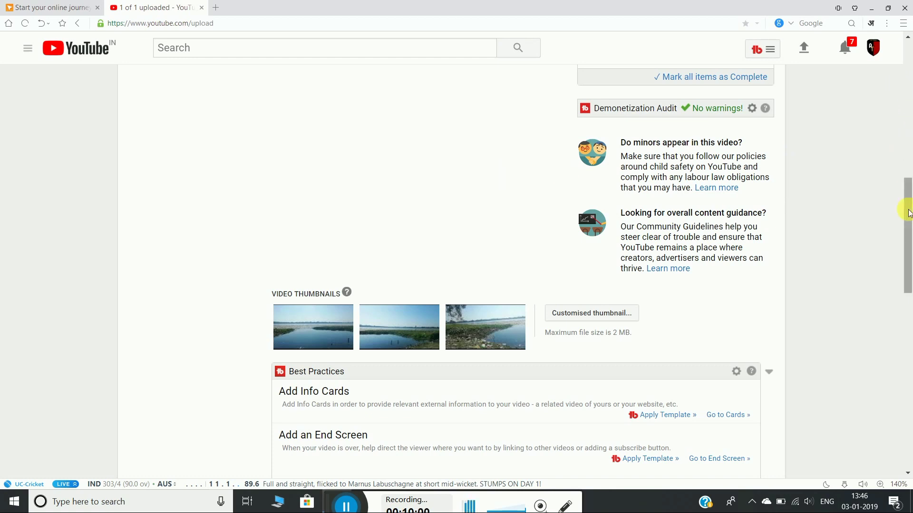
# Step: Review the video's basic info and upload checklist and confirm the unlisted upload as done
pyautogui.moveTo(908, 232); pyautogui.dragTo(908, 46)
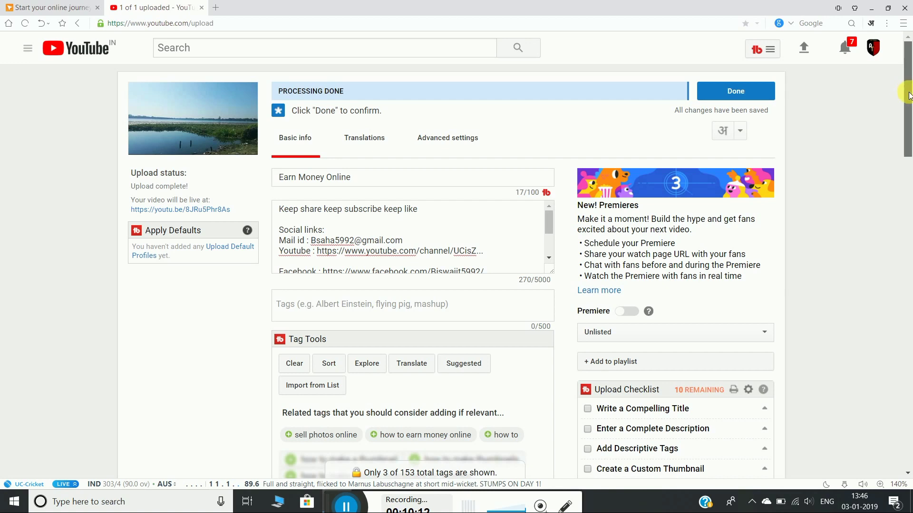
pyautogui.moveTo(907, 96); pyautogui.dragTo(907, 168)
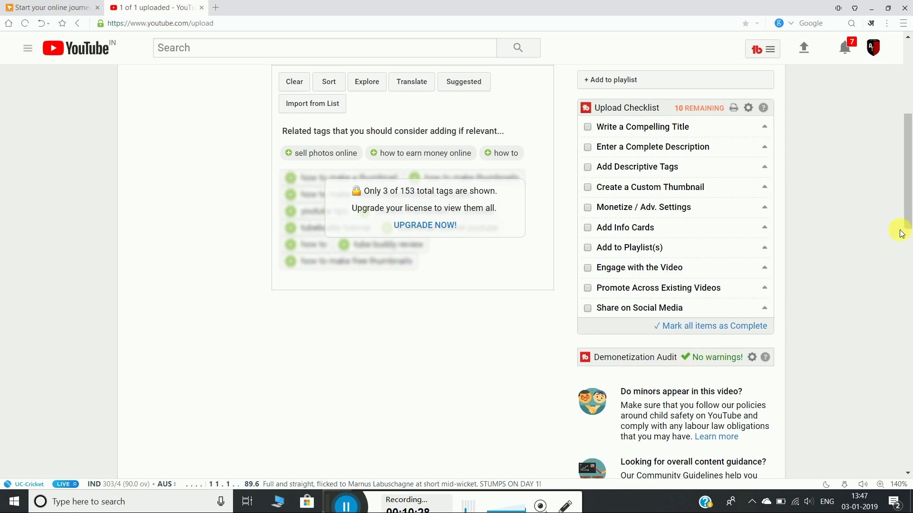
pyautogui.moveTo(908, 181); pyautogui.dragTo(908, 95)
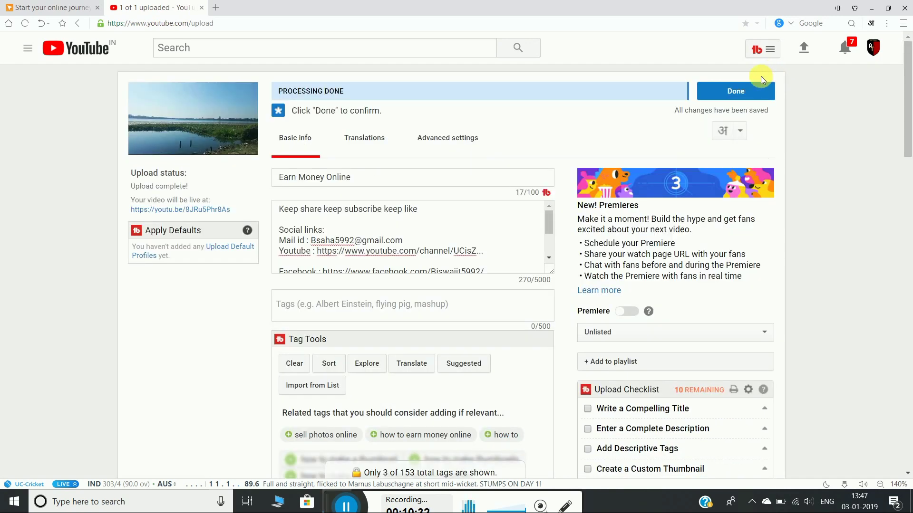
pyautogui.click(744, 92)
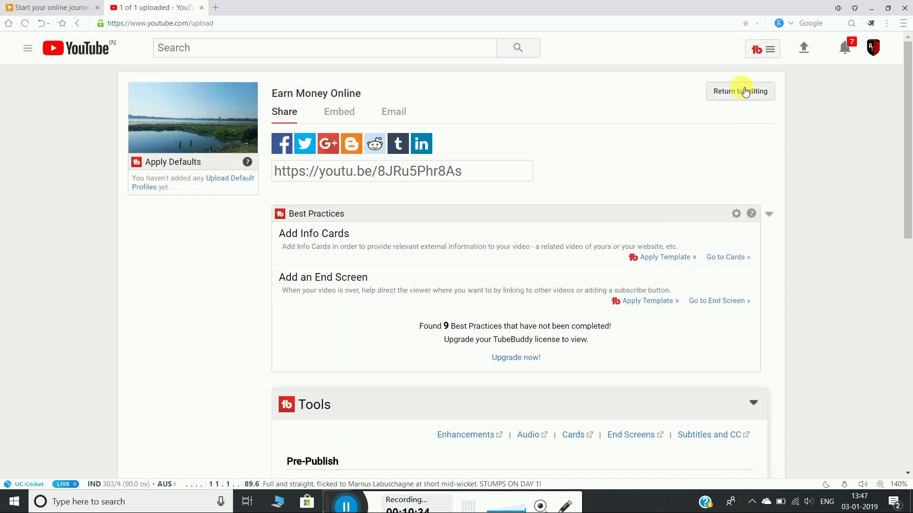